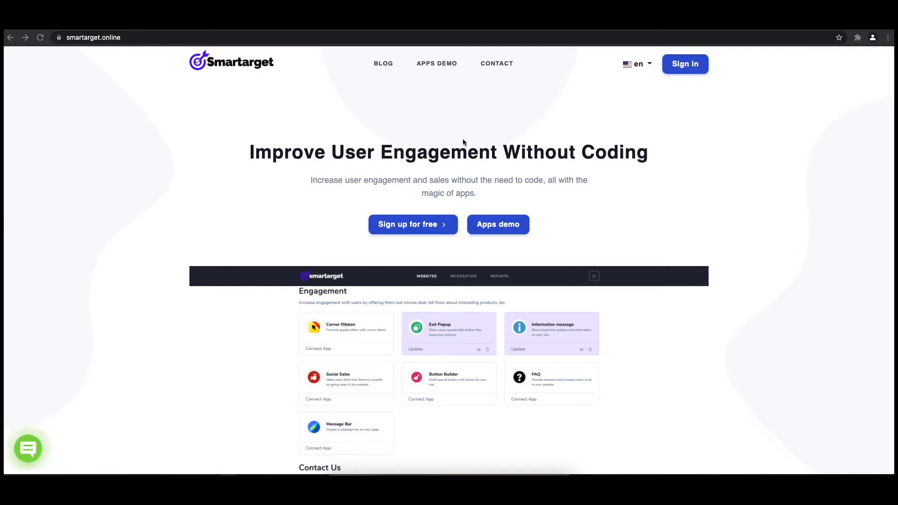
# Choose the Popup app from the apps demo list and raise its delay from 4 to 7 seconds.
pyautogui.click(437, 63)
pyautogui.scroll(-3, 163, 253)
pyautogui.scroll(-2, 164, 253)
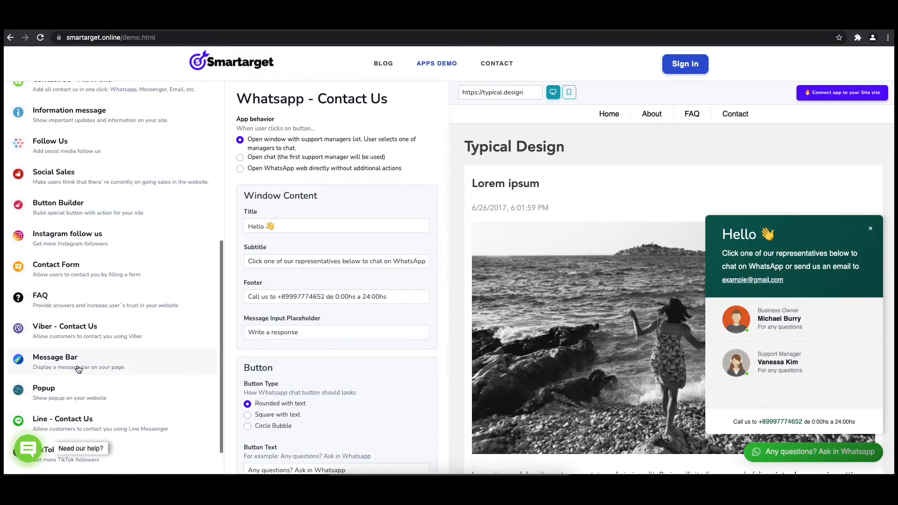
pyautogui.click(80, 388)
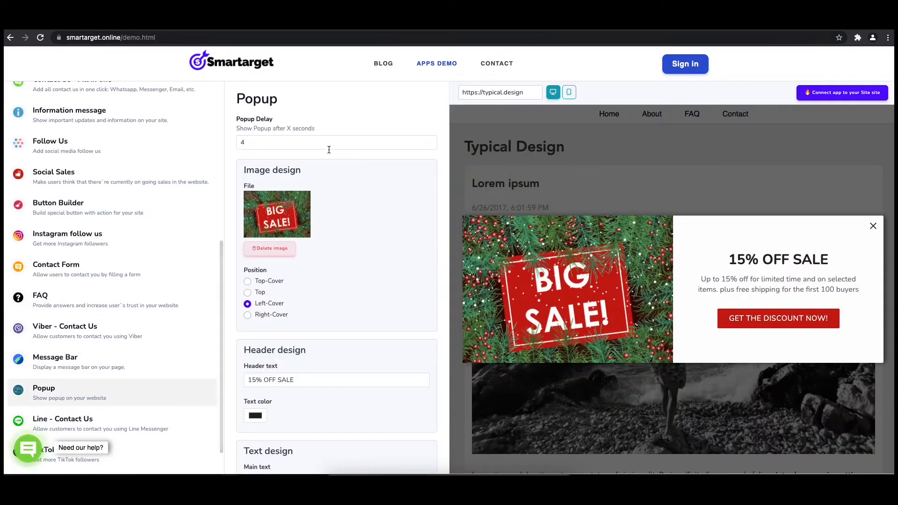
pyautogui.click(421, 143)
pyautogui.click(430, 141)
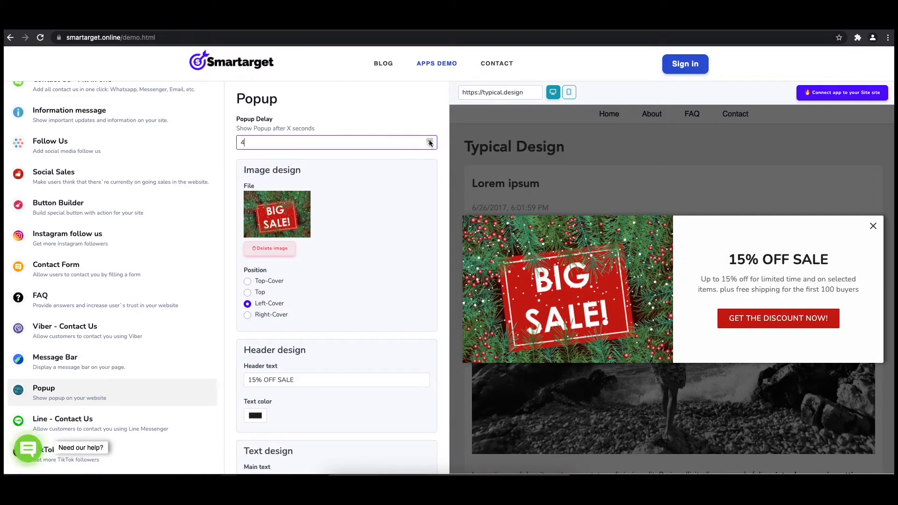
pyautogui.click(431, 141)
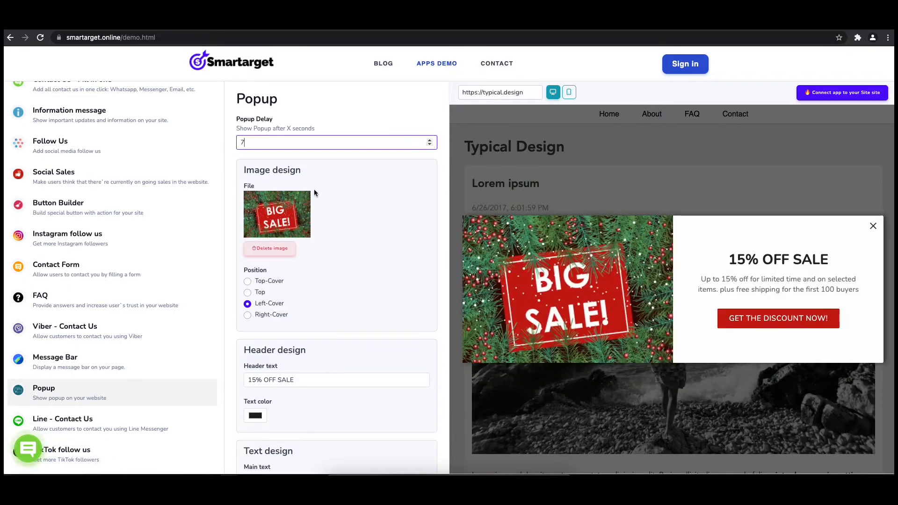
pyautogui.scroll(-3, 307, 182)
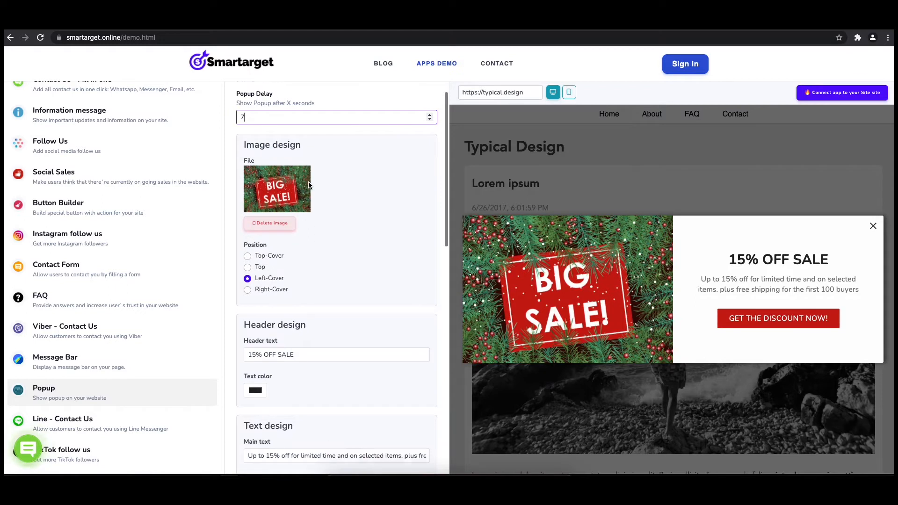
pyautogui.scroll(-2, 307, 182)
pyautogui.scroll(-2, 308, 181)
pyautogui.scroll(-2, 309, 181)
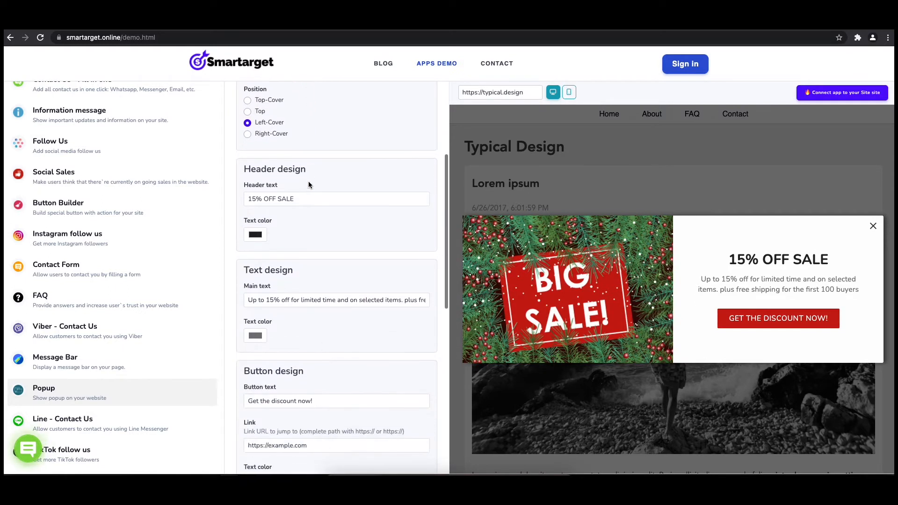
pyautogui.scroll(-1, 309, 182)
# Replace SALE with PROMO so the header reads '15% OFF PROMO' in the preview.
pyautogui.click(302, 181)
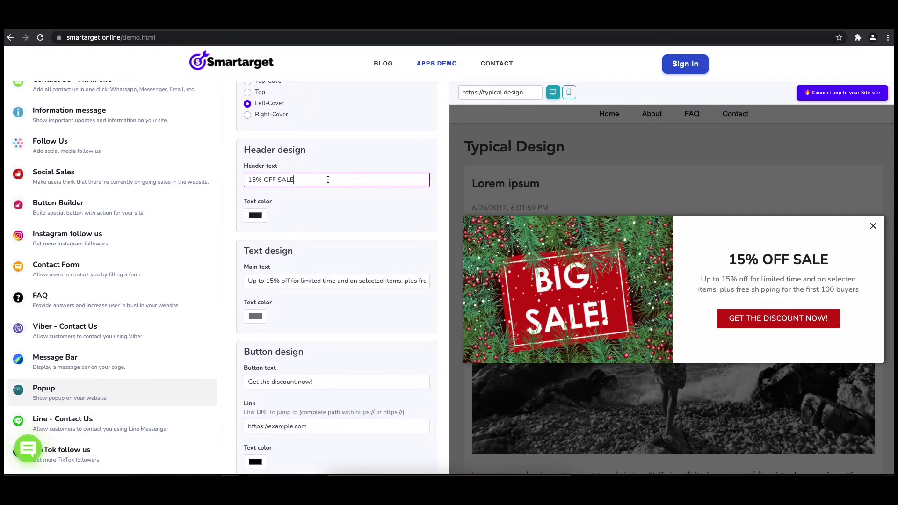
pyautogui.doubleClick(284, 180)
pyautogui.write('PROMO')
pyautogui.click(314, 219)
pyautogui.scroll(-3, 287, 303)
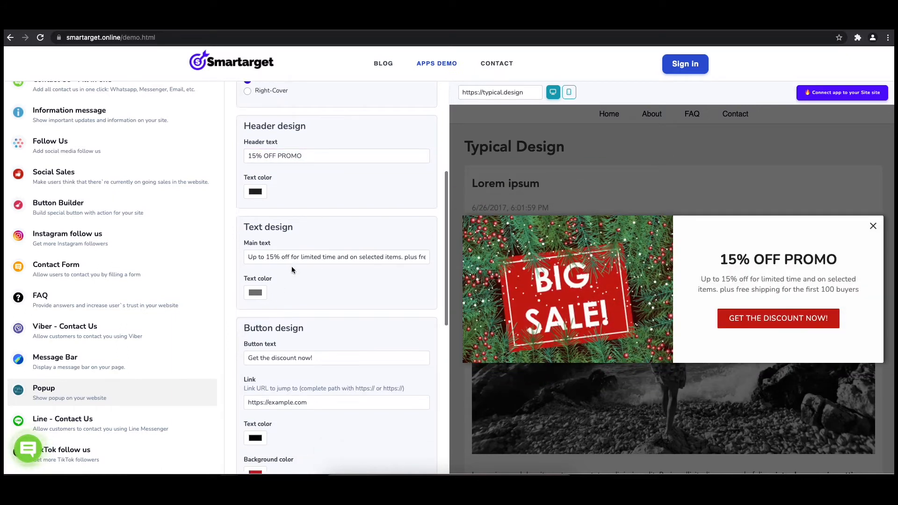
# Set the discount button's background colour to a purple shade in Button design.
pyautogui.tripleClick(274, 294)
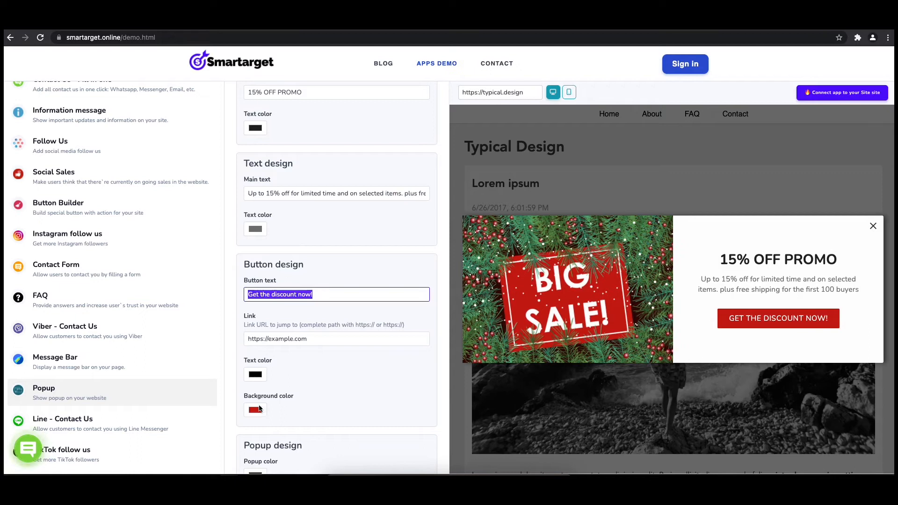
pyautogui.click(257, 377)
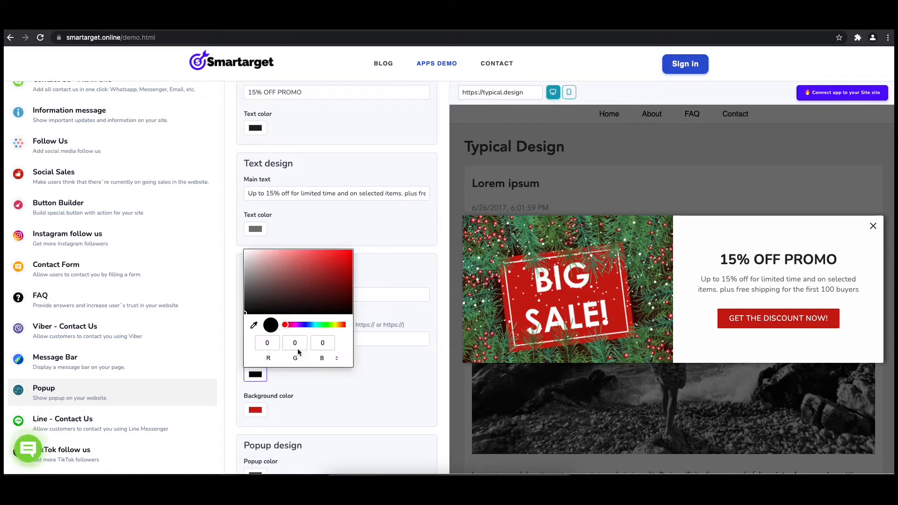
pyautogui.click(257, 414)
pyautogui.moveTo(313, 361); pyautogui.dragTo(296, 360)
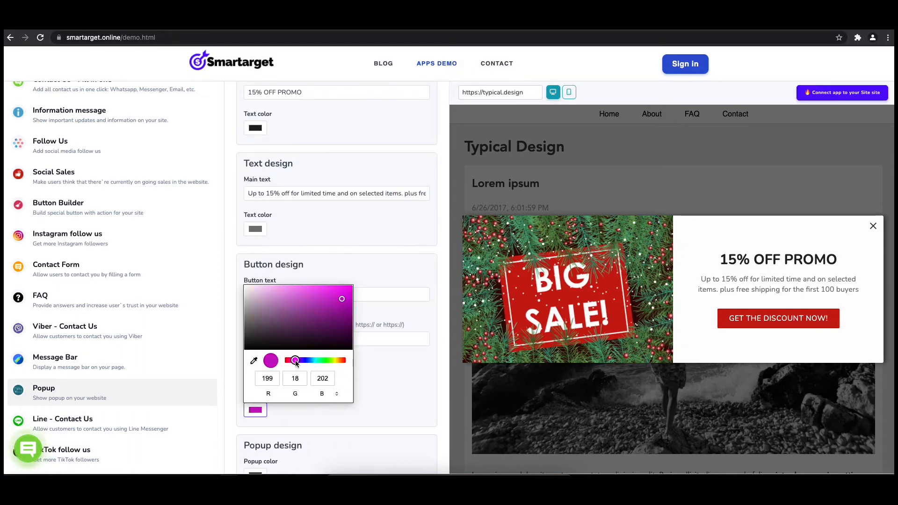
pyautogui.click(342, 299)
pyautogui.click(400, 358)
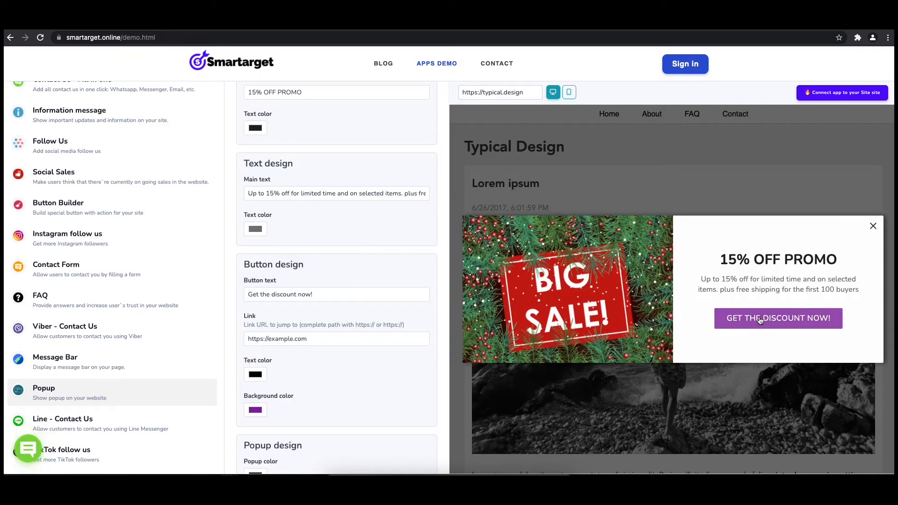
pyautogui.write('htt')
pyautogui.write('ps://exam')
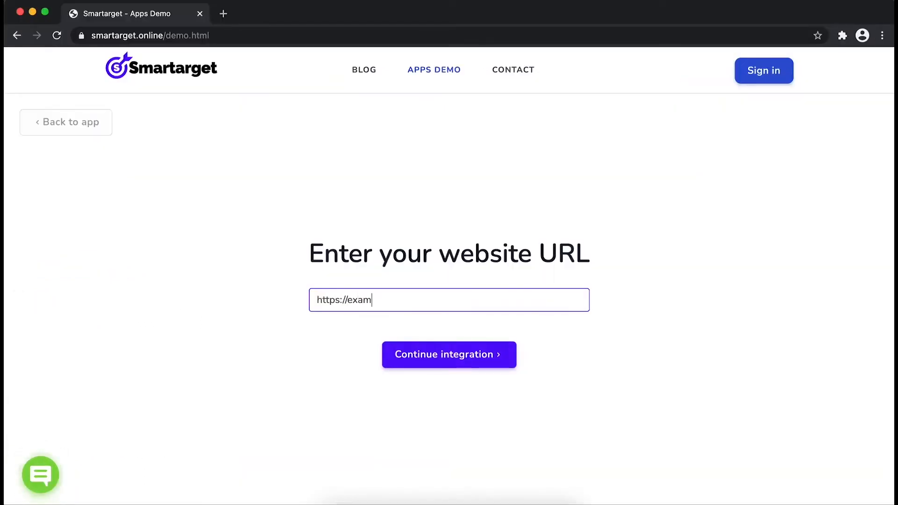
pyautogui.write('ple.com')
# Submit the website address and fill in the first and last name on the signup form.
pyautogui.press('Return')
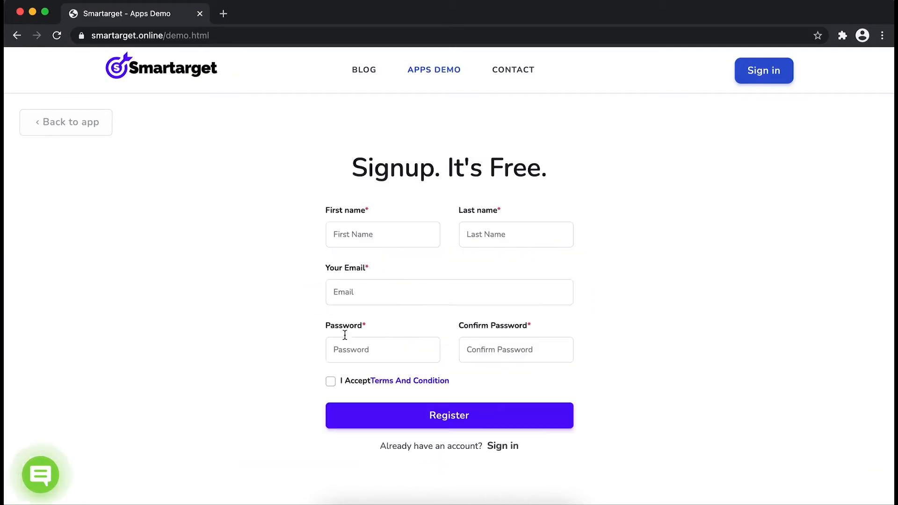
pyautogui.click(399, 232)
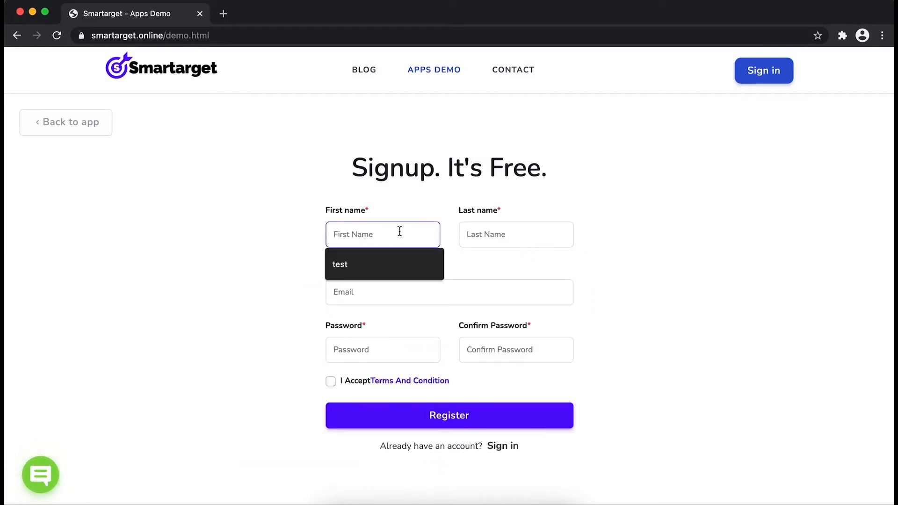
pyautogui.write('Jone')
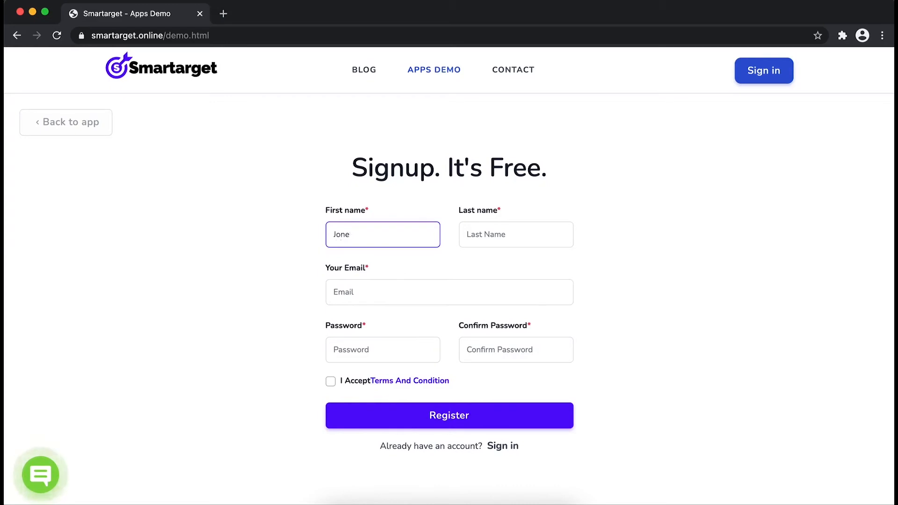
pyautogui.press('BackSpace')
pyautogui.write('hn')
pyautogui.press('Tab')
pyautogui.write('Do')
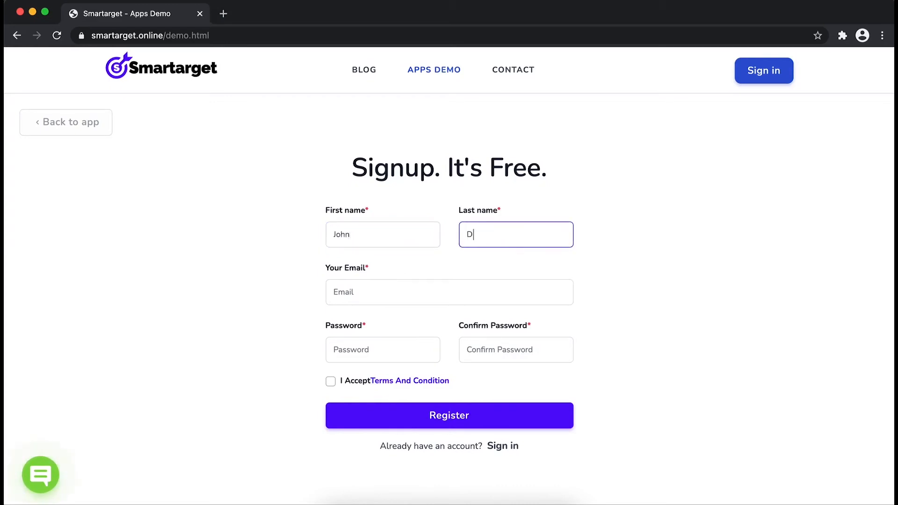
pyautogui.write('e')
pyautogui.press('Tab')
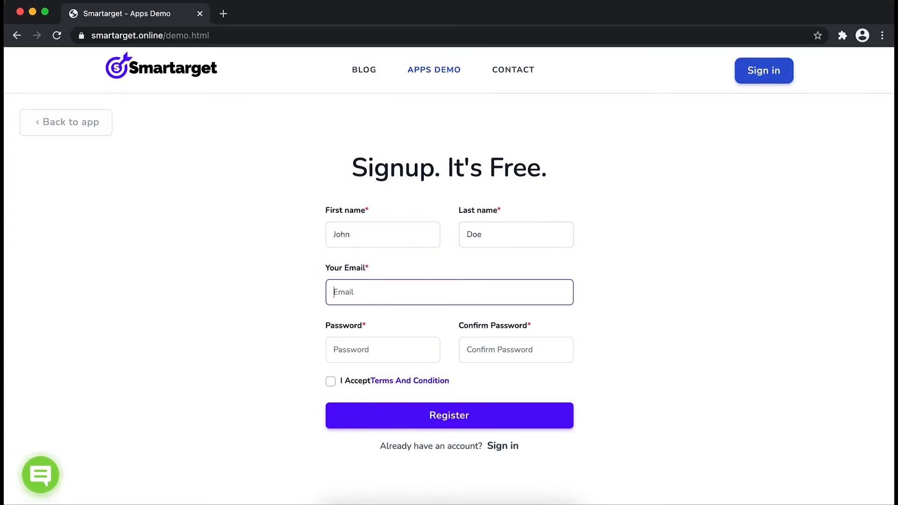
pyautogui.write('joh')
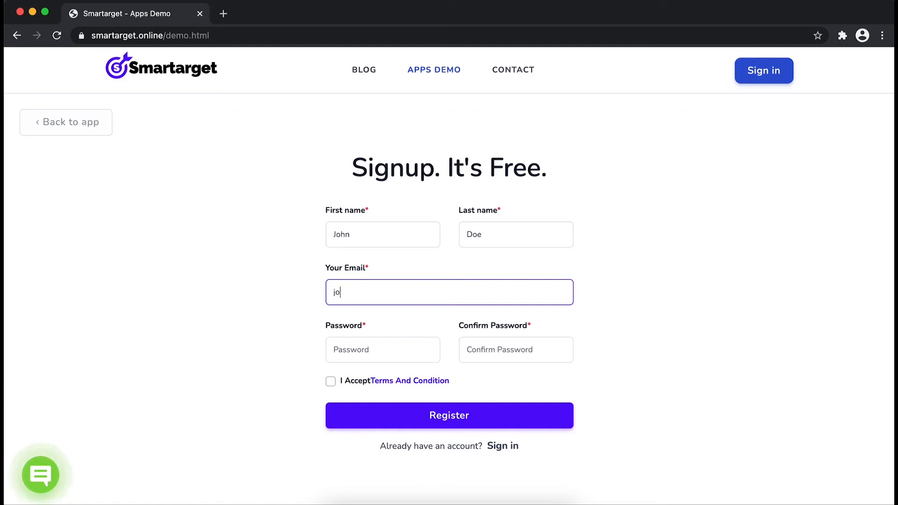
pyautogui.write('n@doe.com')
# Enter the email, password and confirmation, and accept the terms and conditions.
pyautogui.press('Tab')
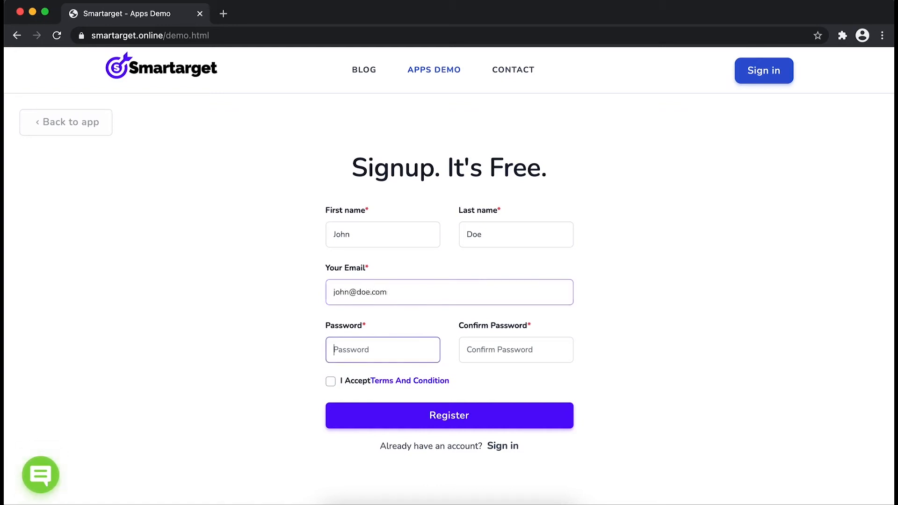
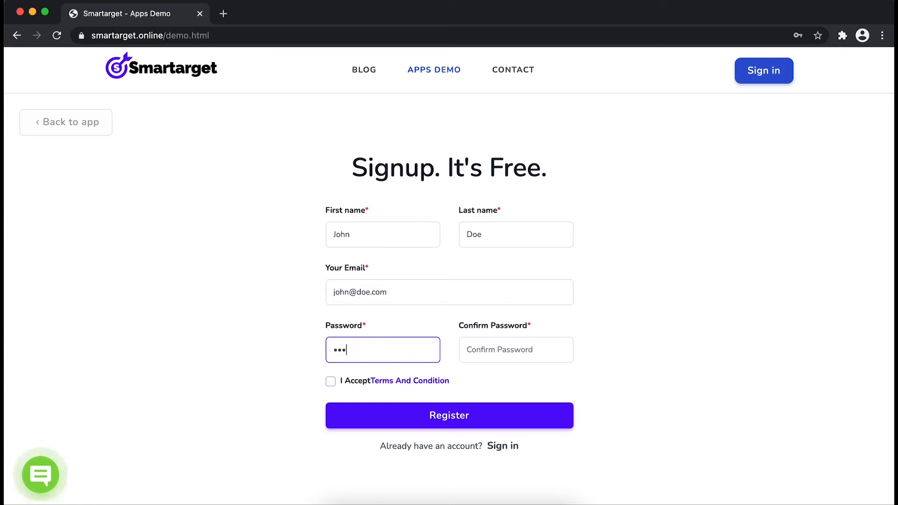
pyautogui.press('Tab')
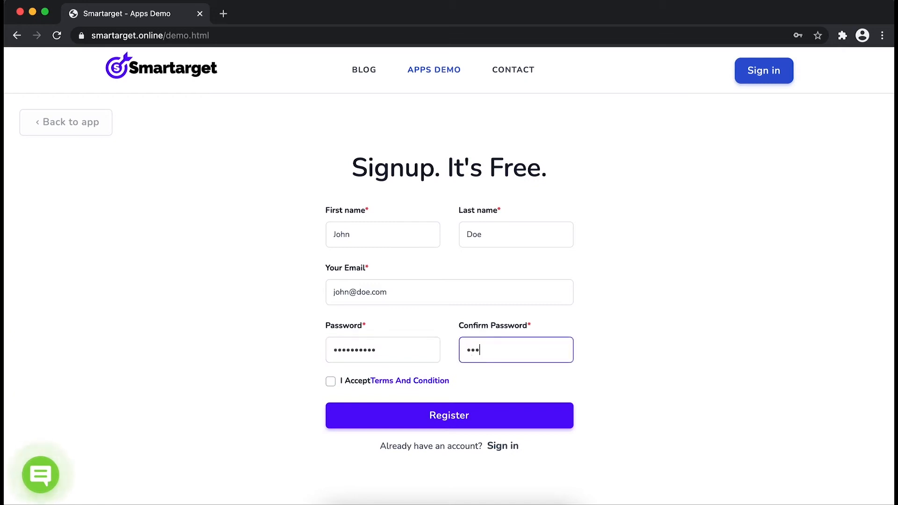
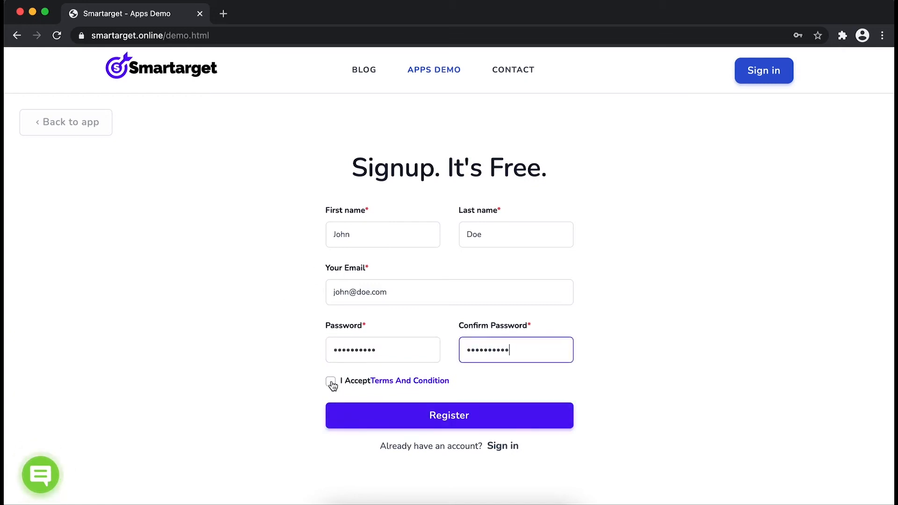
pyautogui.click(330, 382)
# Register the account, refuse Chrome's password saving, and copy the embed script code.
pyautogui.click(397, 415)
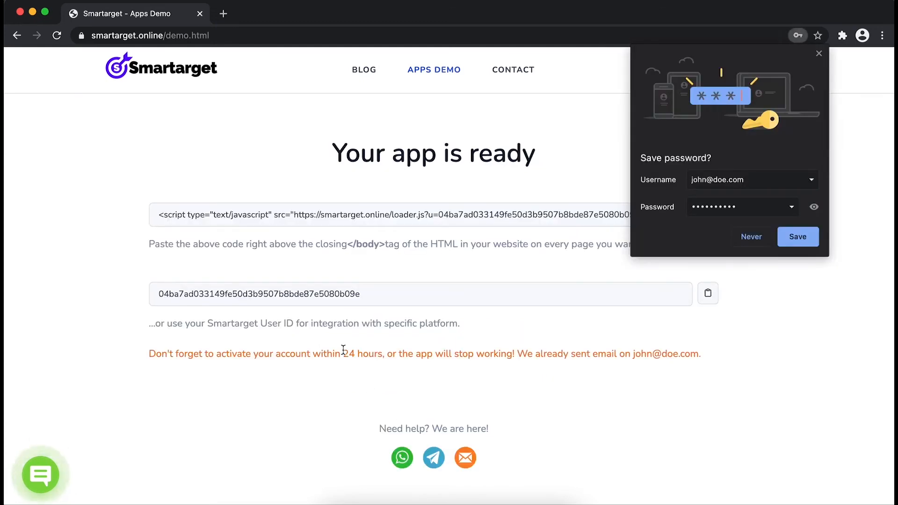
pyautogui.click(752, 237)
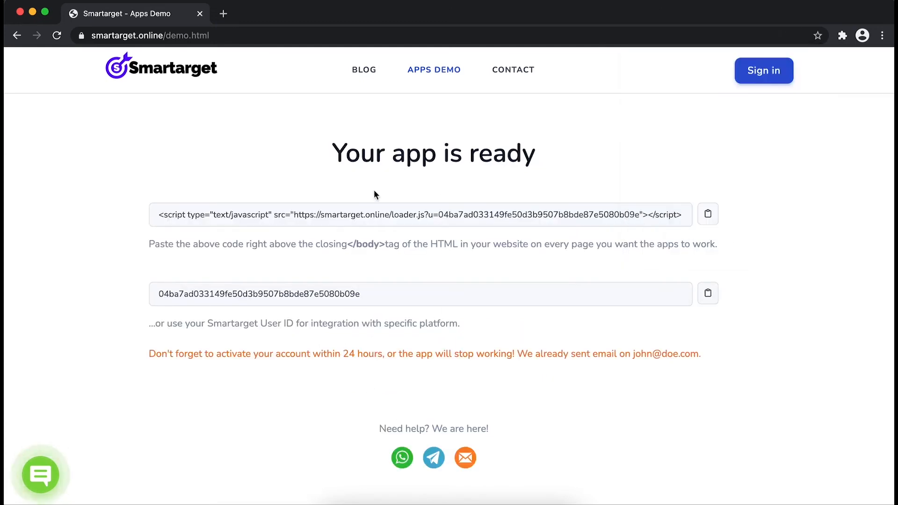
pyautogui.click(707, 214)
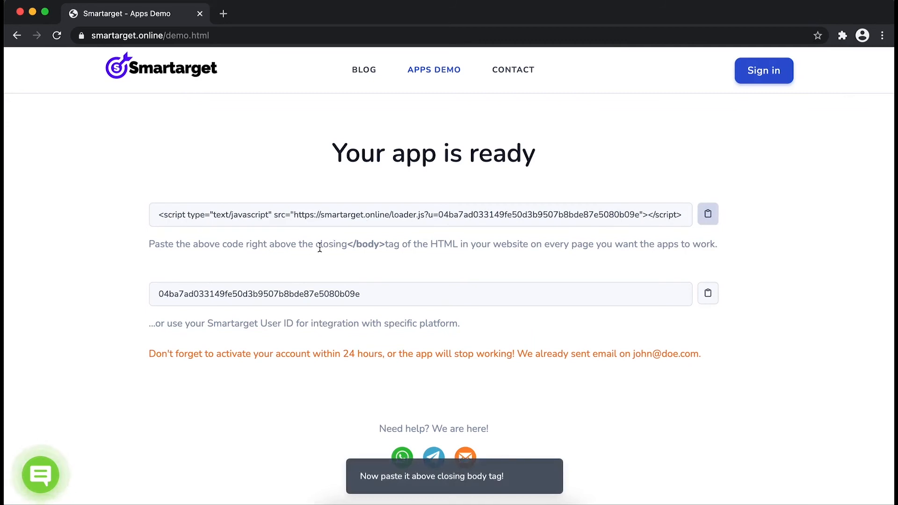
pyautogui.moveTo(347, 244); pyautogui.dragTo(385, 246)
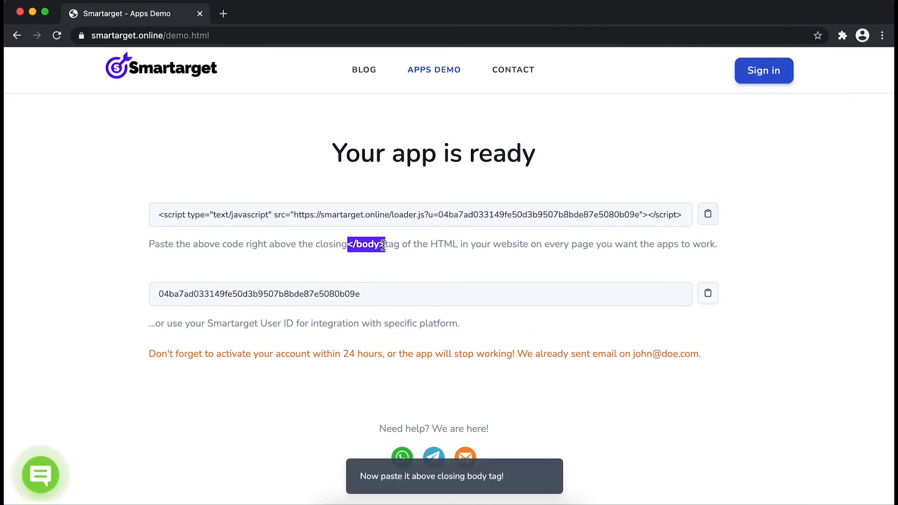